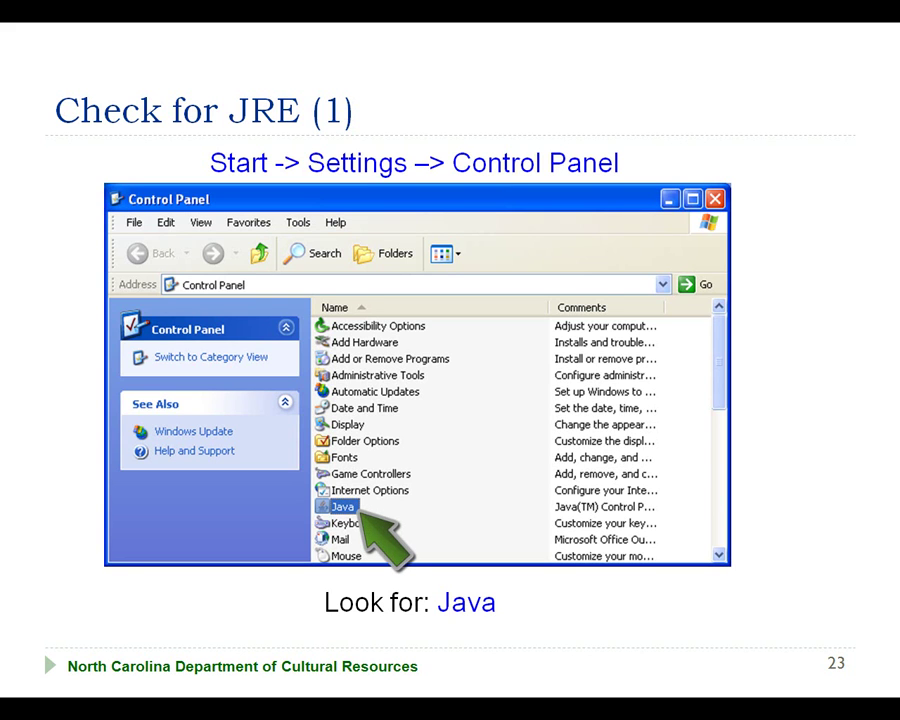
pyautogui.click(880, 694)
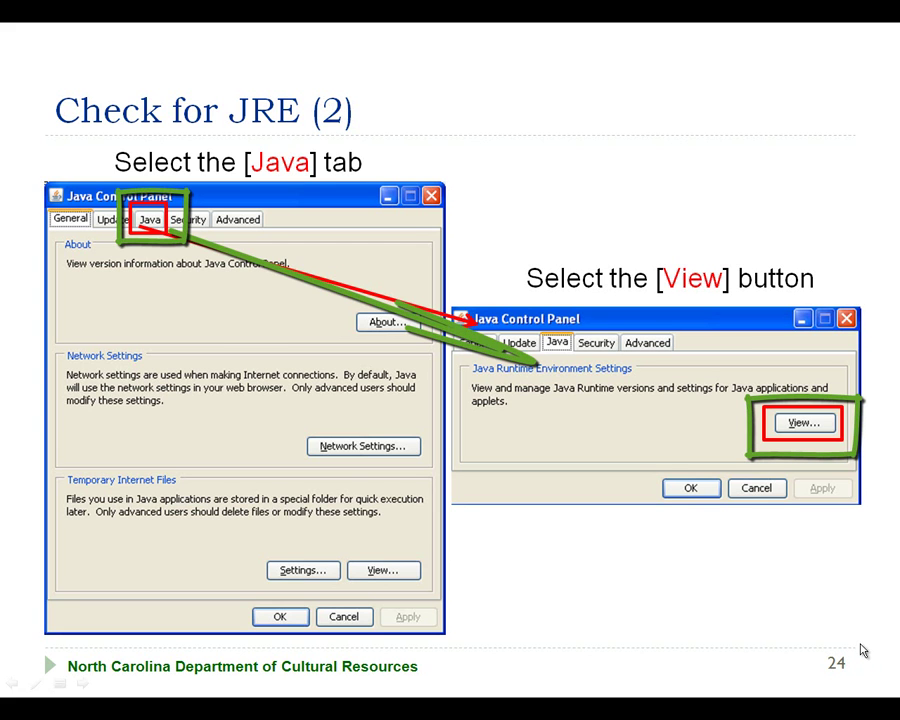
pyautogui.press('Right')
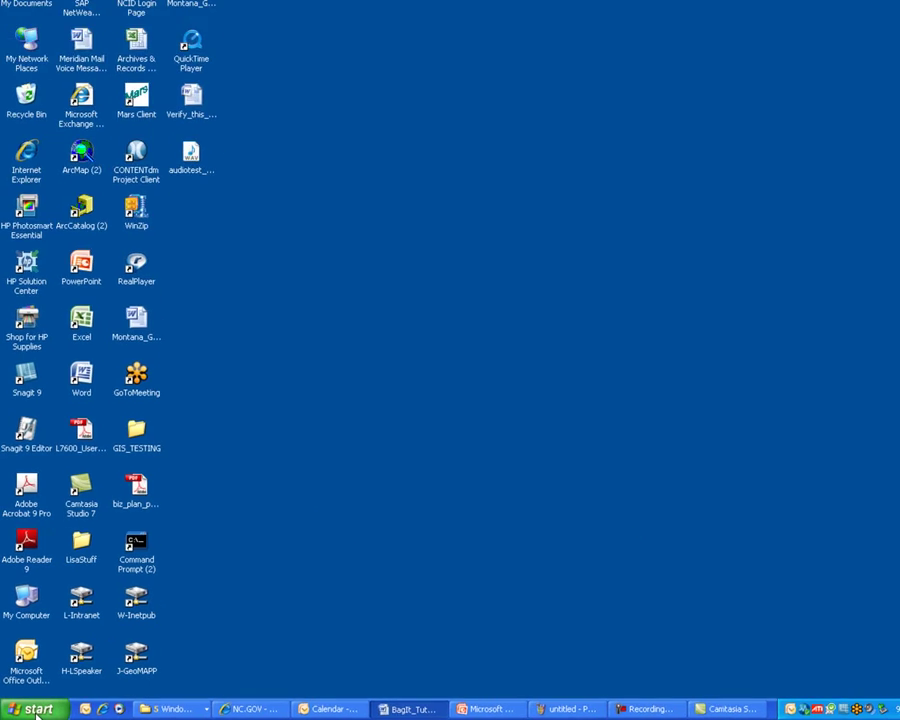
# Step: Open the Java settings from the Windows Control Panel
pyautogui.click(37, 710)
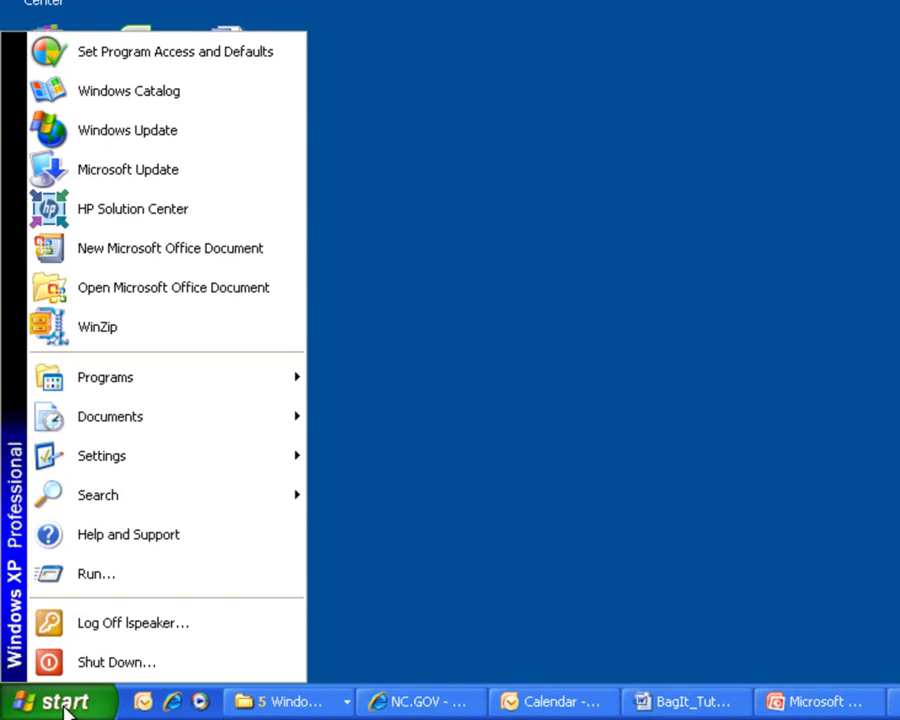
pyautogui.moveTo(178, 458)
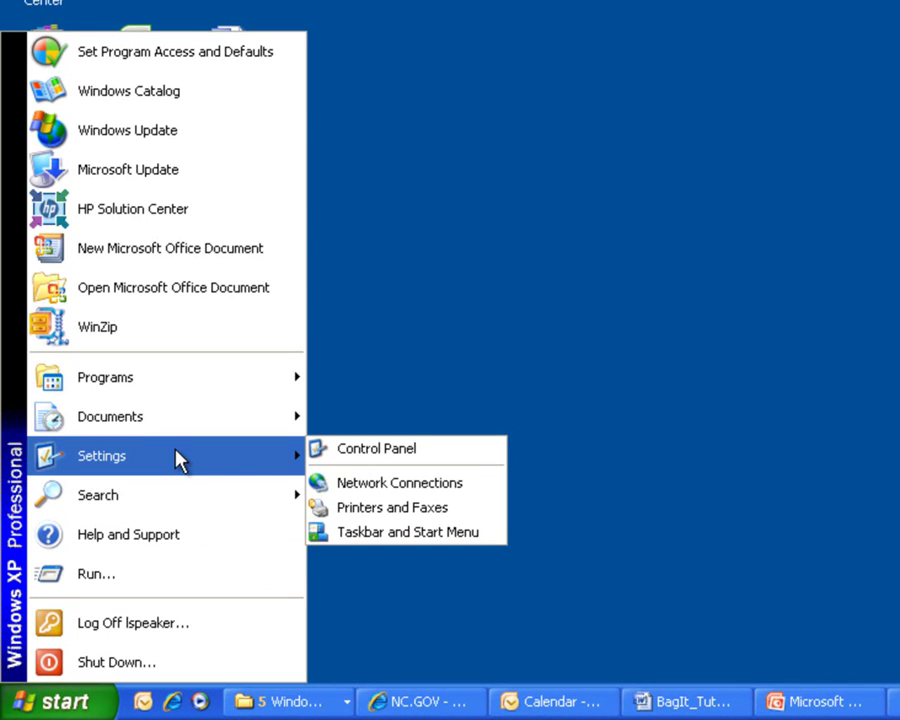
pyautogui.click(366, 449)
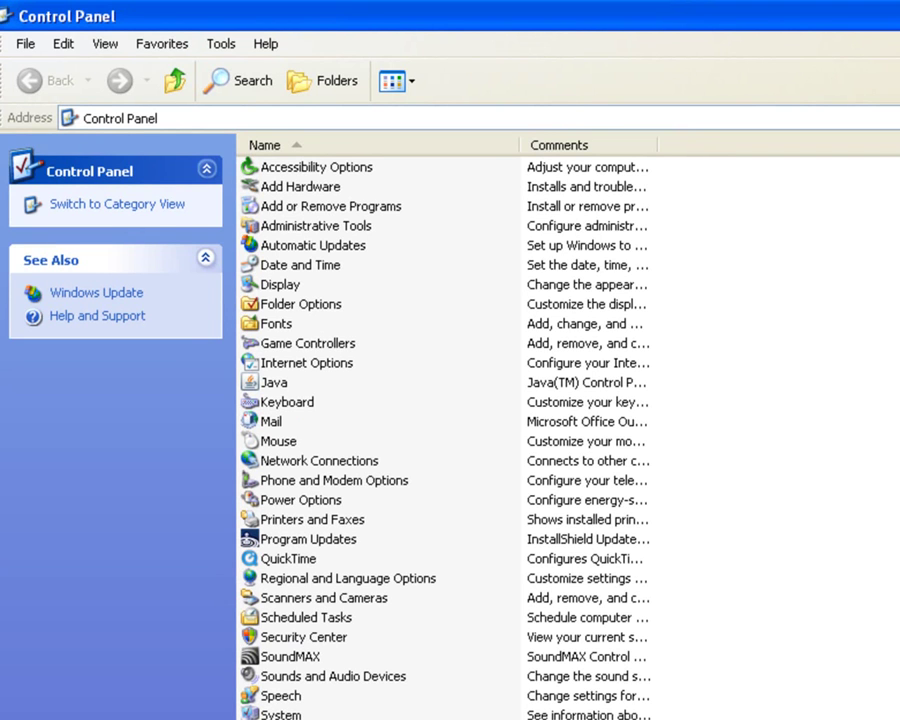
pyautogui.doubleClick(247, 392)
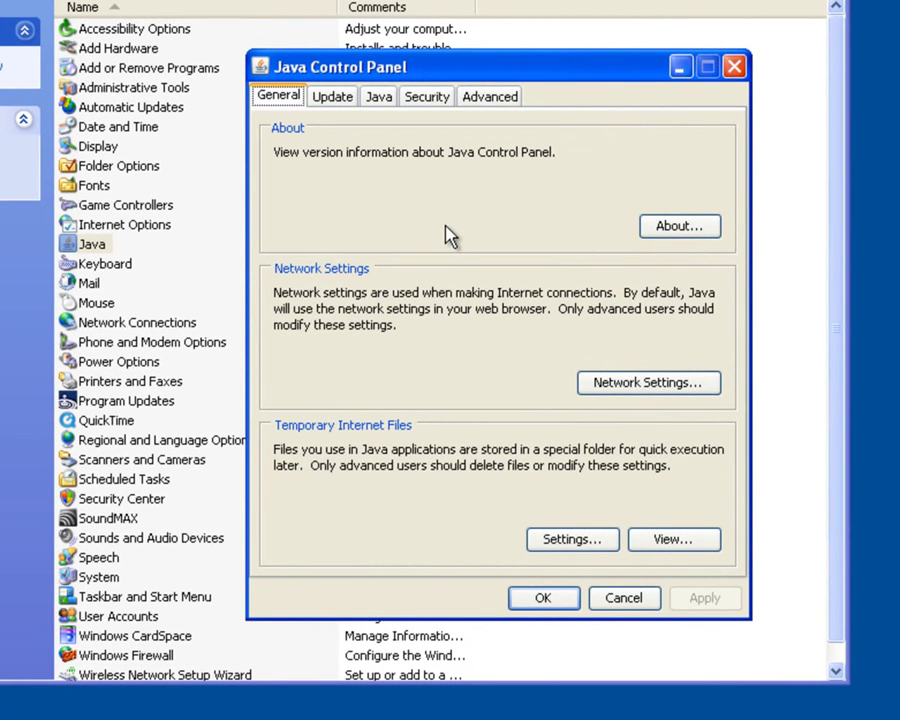
# Step: View the installed Java Runtime Environment versions, then close the runtime settings and the Java Control Panel
pyautogui.click(379, 100)
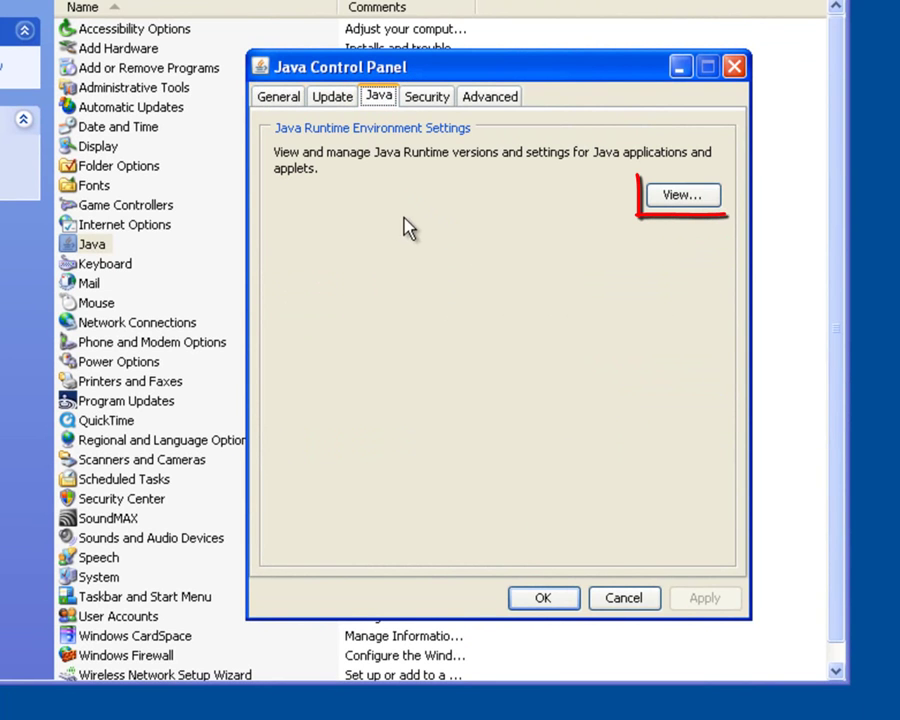
pyautogui.click(678, 195)
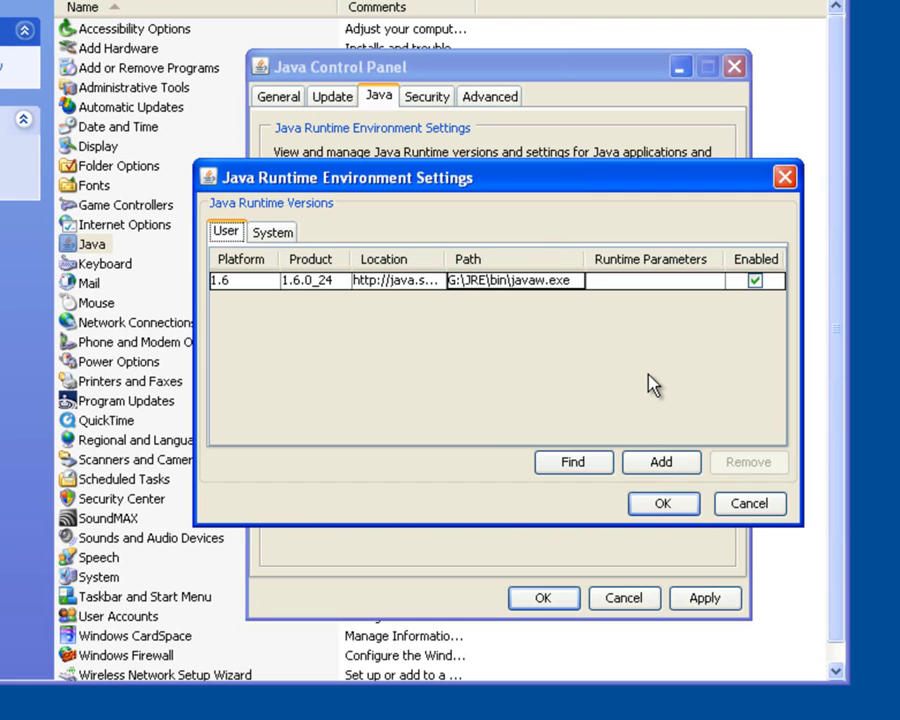
pyautogui.click(664, 505)
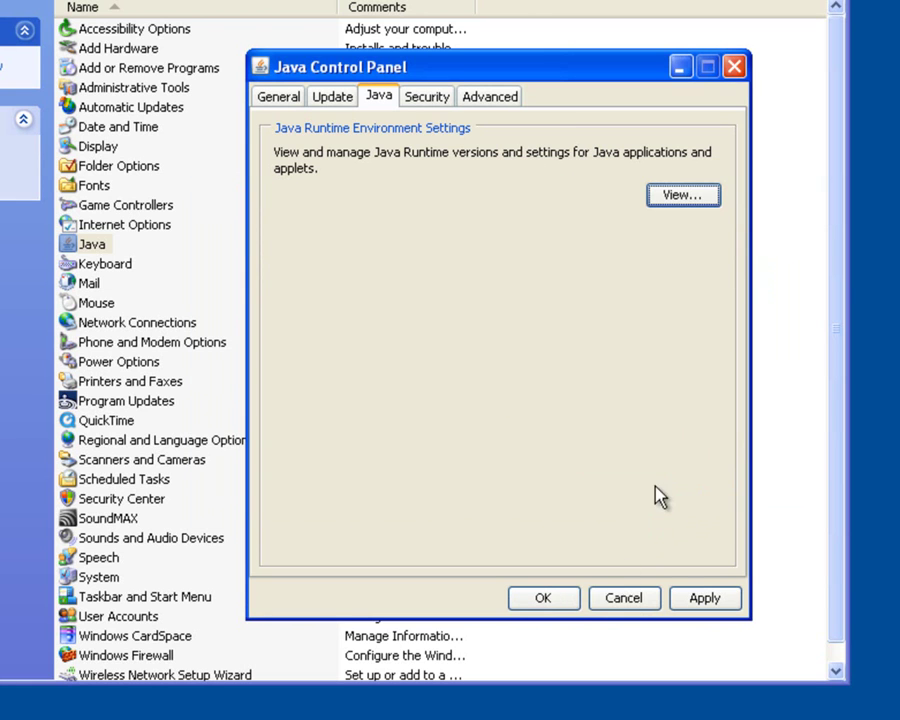
pyautogui.click(624, 604)
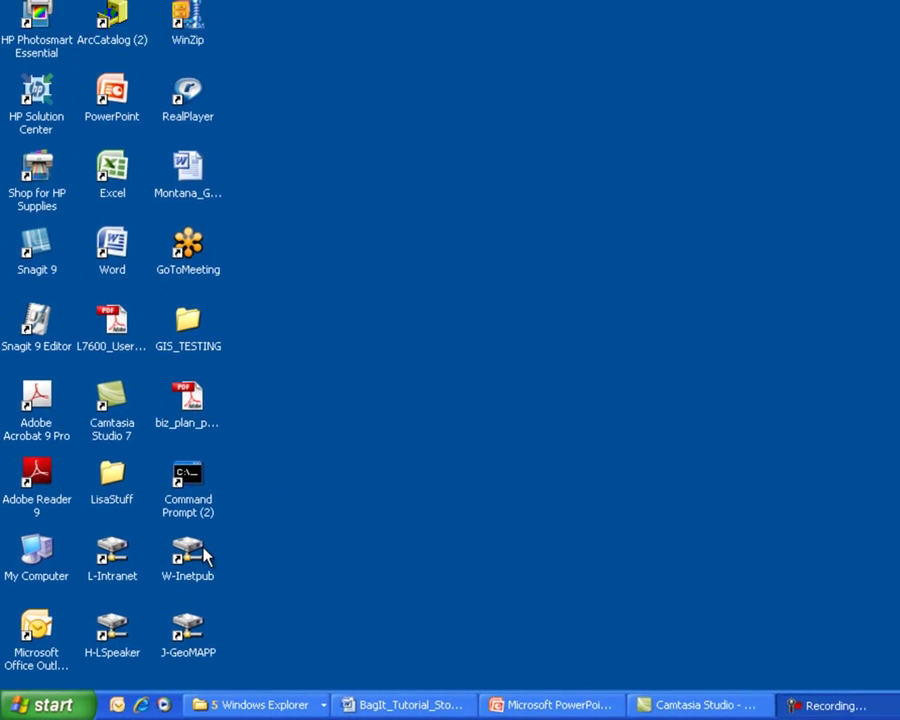
# Step: Check the Windows Control Panel list for a Java entry, then close the window
pyautogui.click(62, 706)
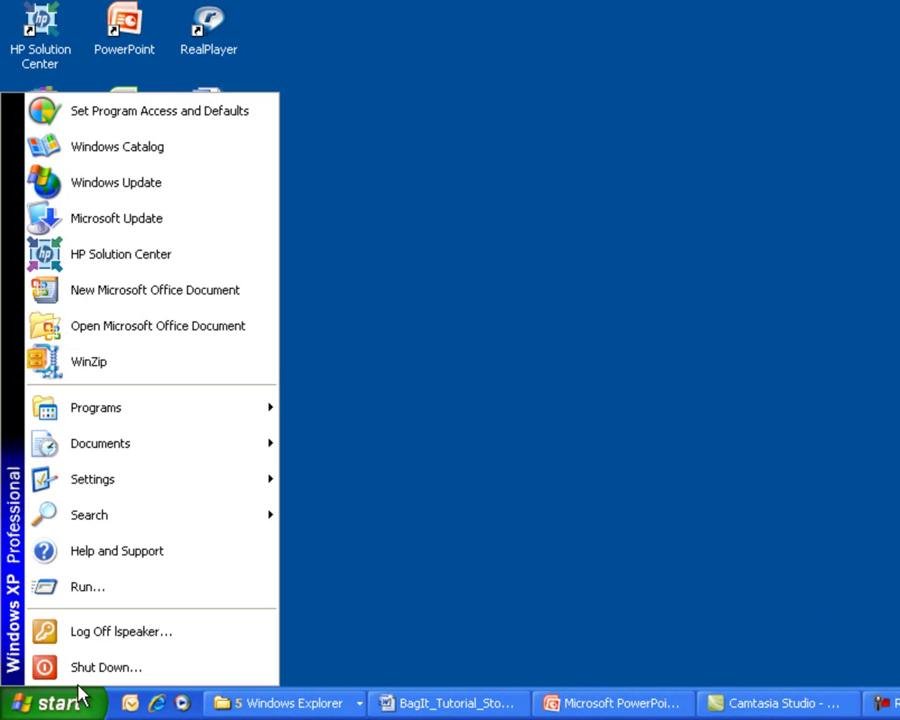
pyautogui.moveTo(97, 480)
pyautogui.click(314, 474)
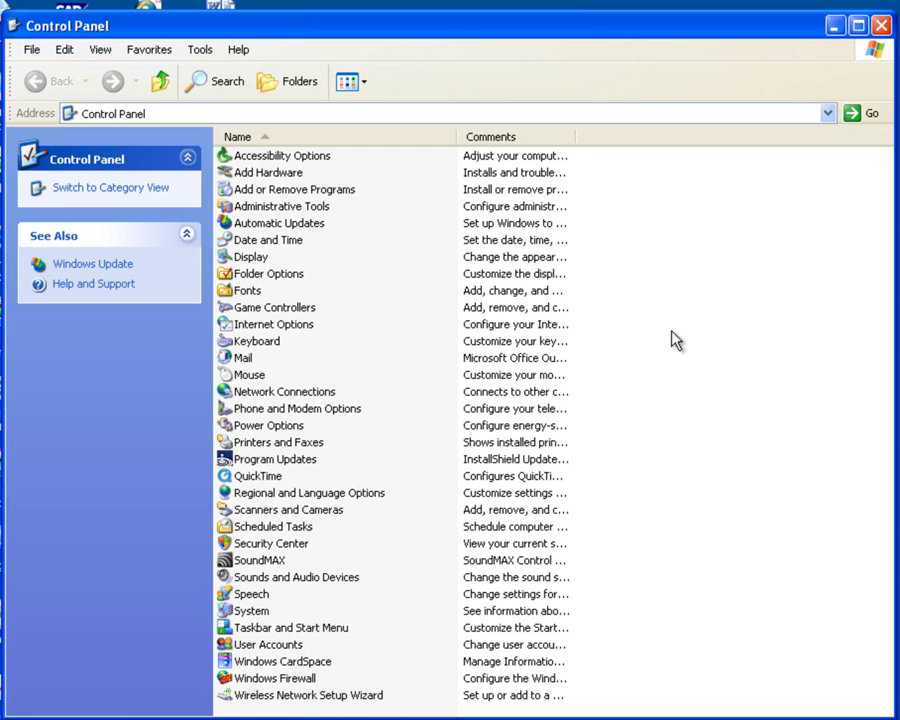
pyautogui.click(884, 28)
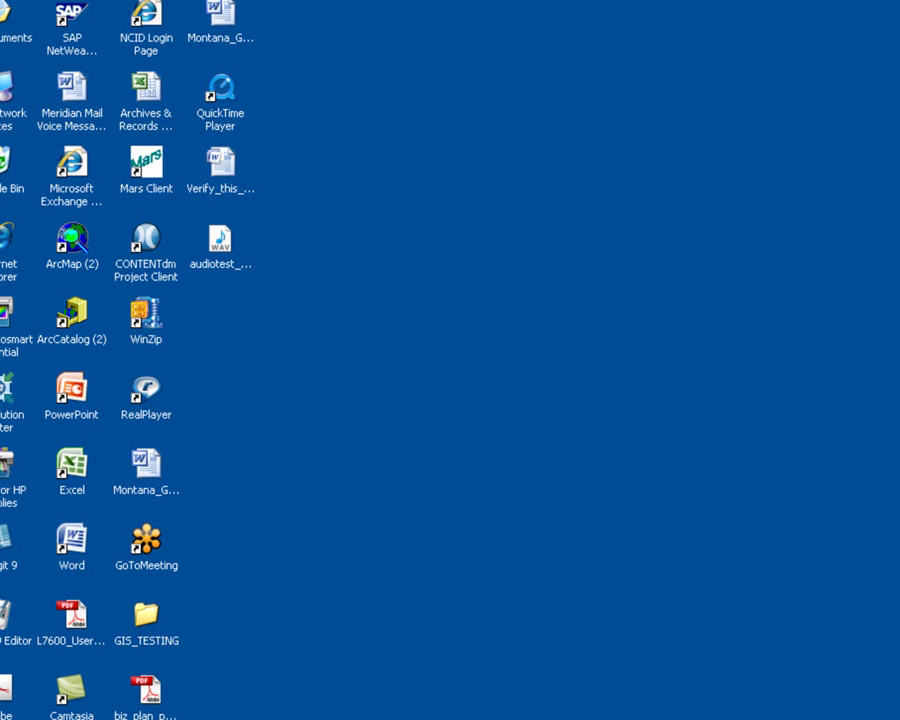
# Step: From the Java SE Downloads page in Internet Explorer, request the JRE for the Windows platform and accept its license agreement
pyautogui.click(712, 709)
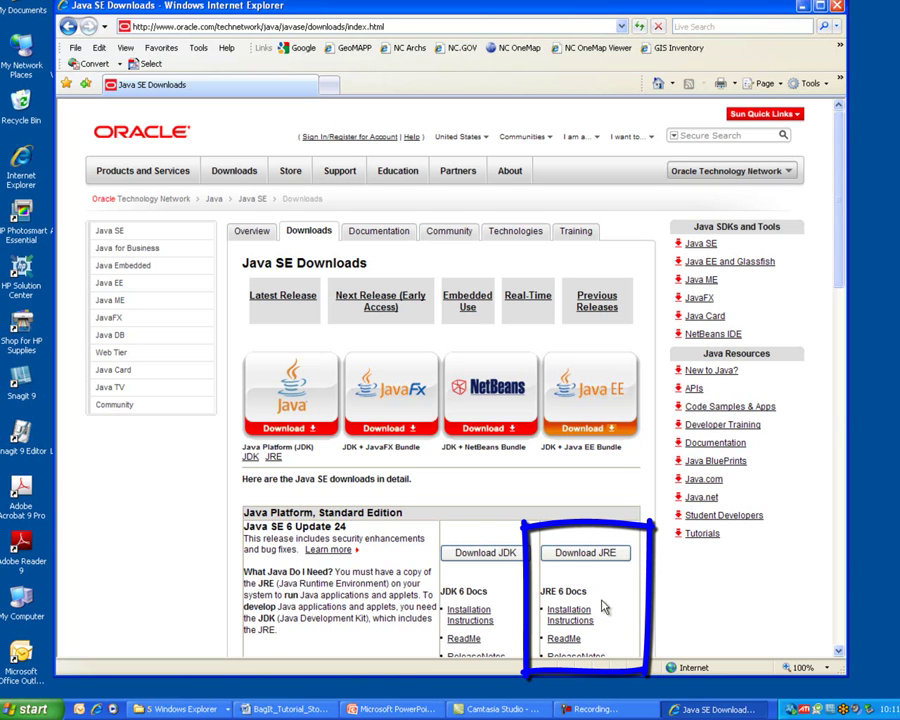
pyautogui.click(578, 555)
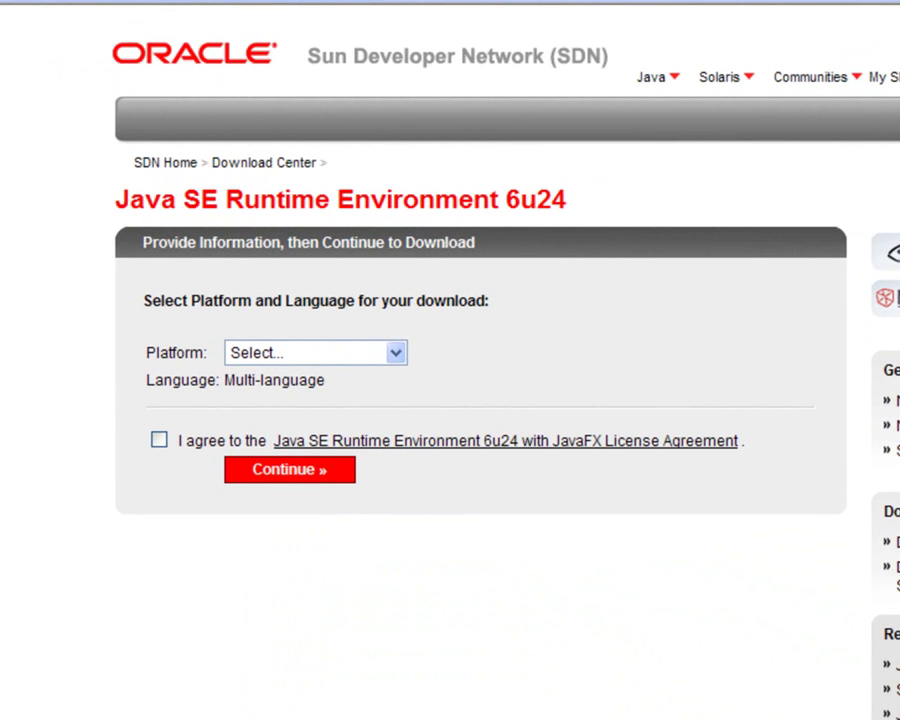
pyautogui.click(396, 356)
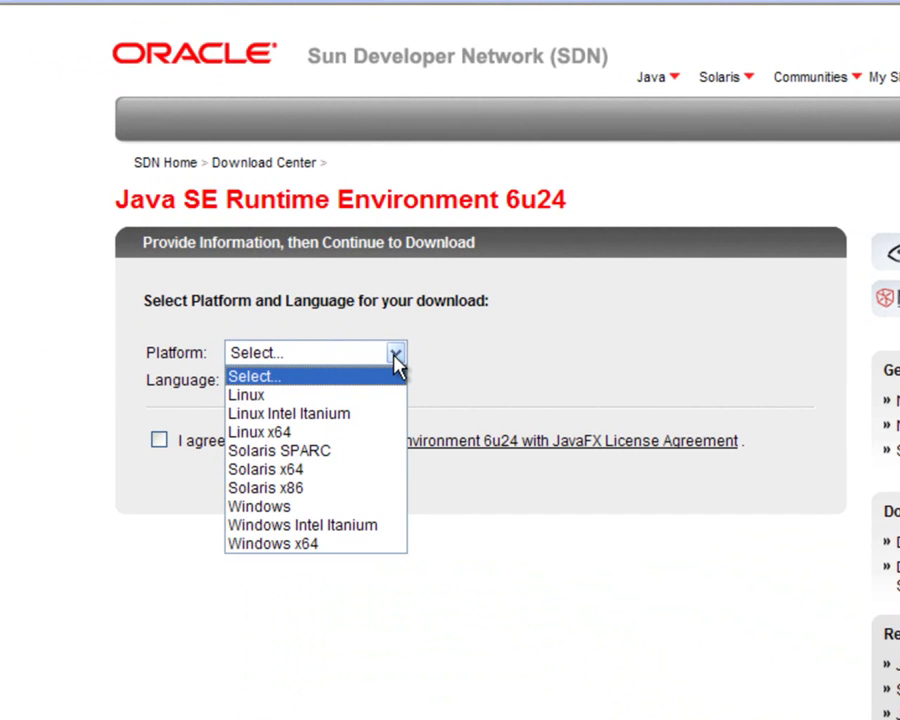
pyautogui.click(245, 508)
pyautogui.click(161, 444)
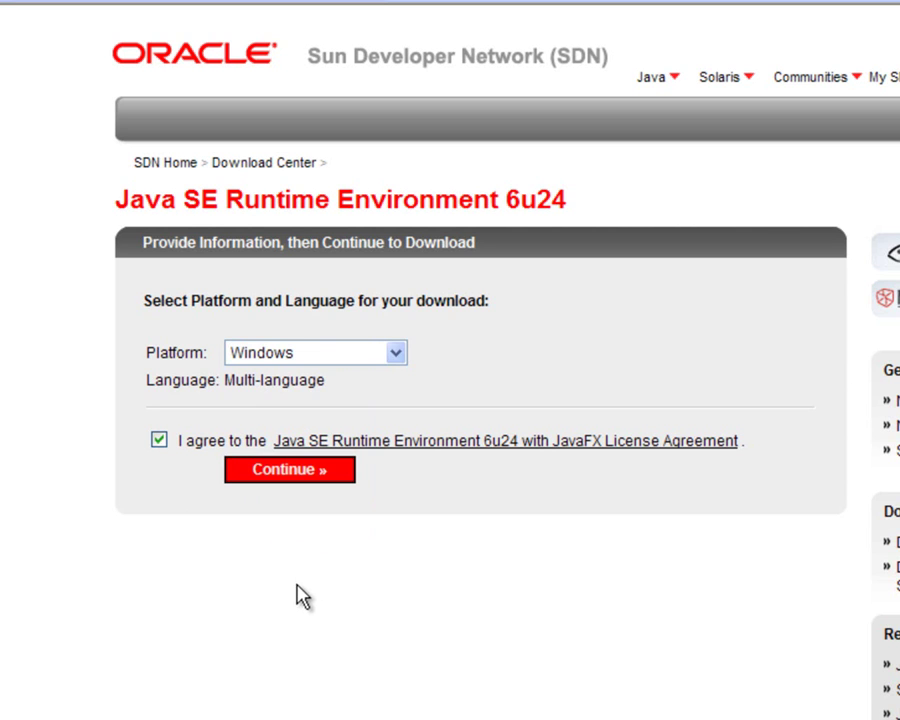
pyautogui.click(286, 474)
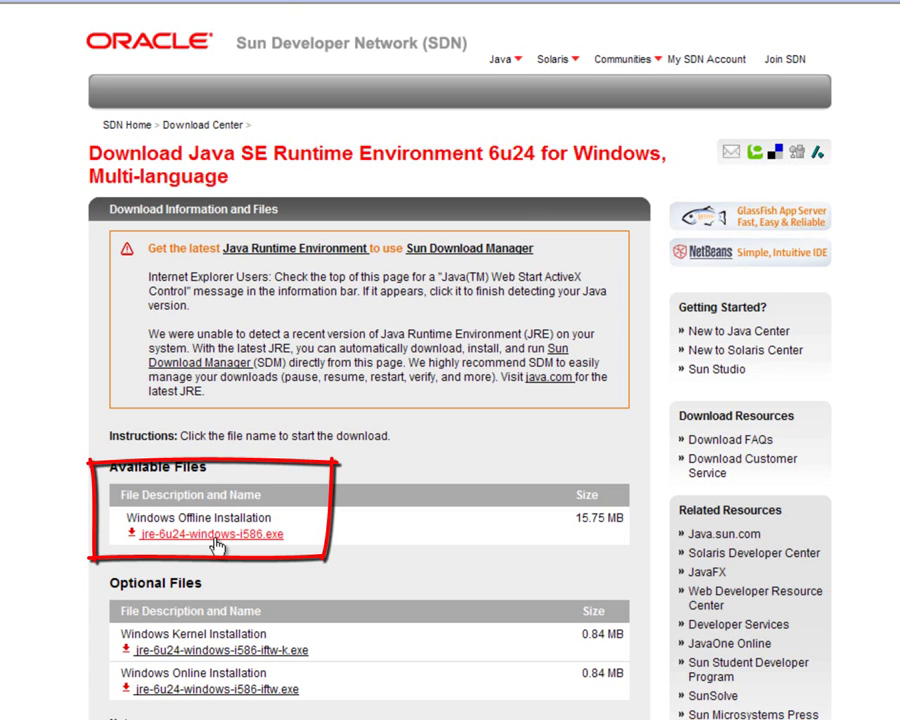
# Step: Run the offline installer jre-6u24-windows-i586.exe directly from the download page and install Java in the default destination folder
pyautogui.click(217, 536)
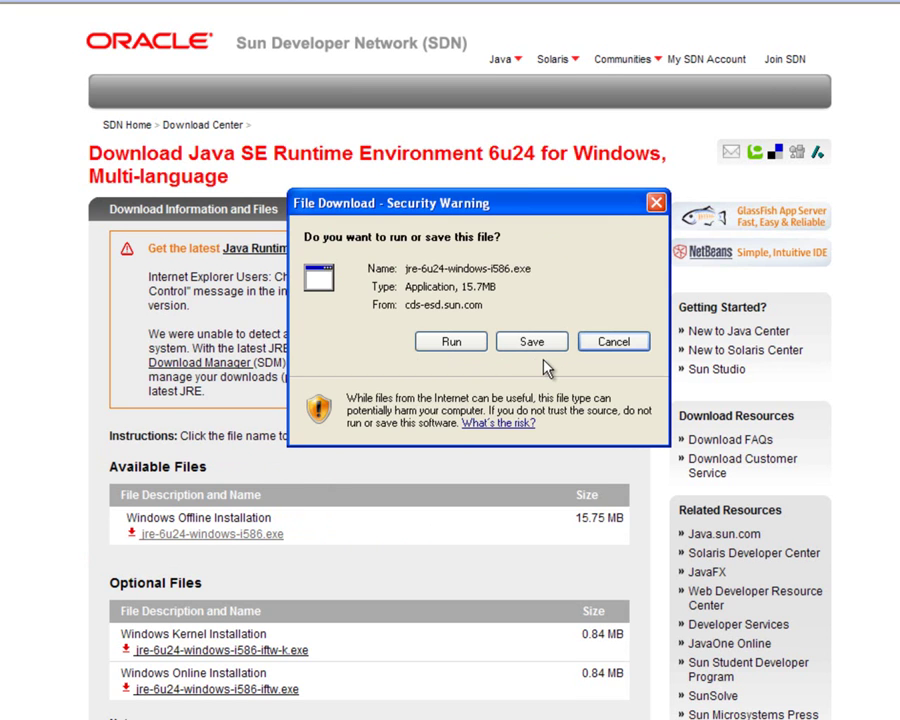
pyautogui.click(446, 343)
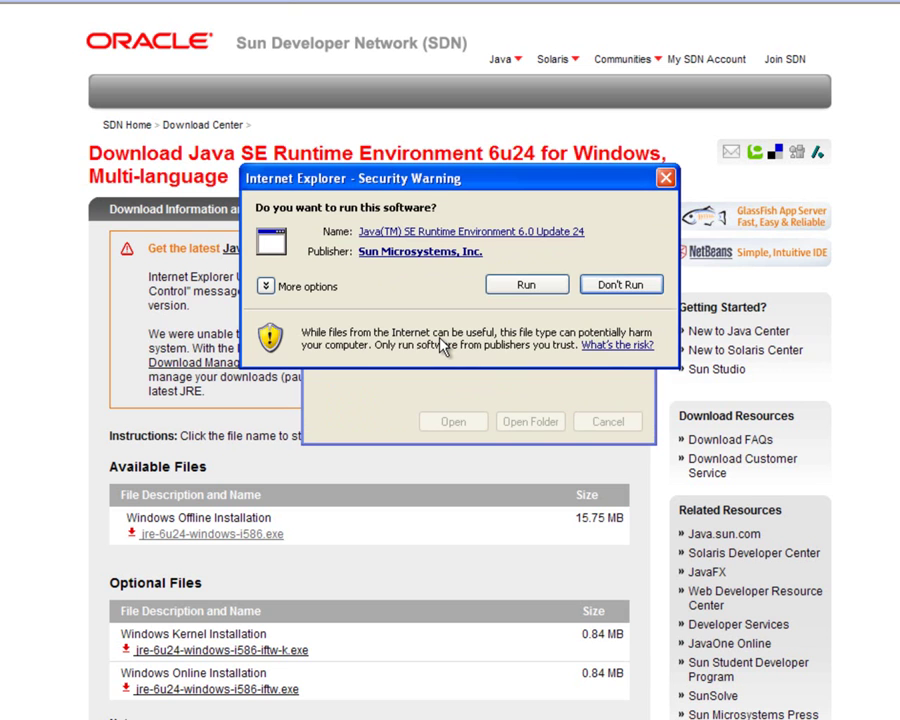
pyautogui.click(524, 287)
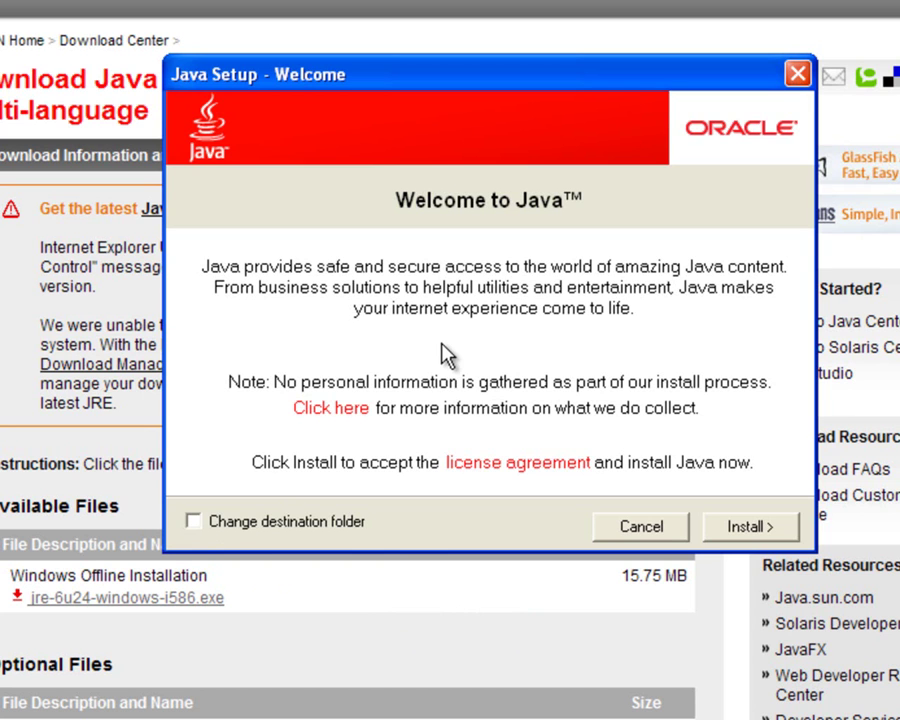
pyautogui.click(752, 530)
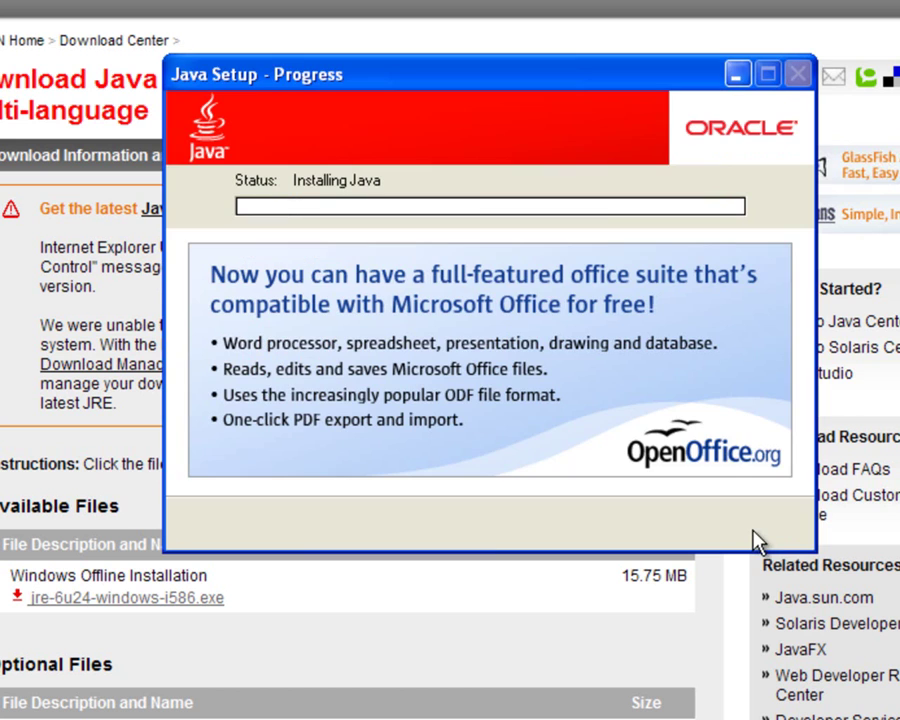
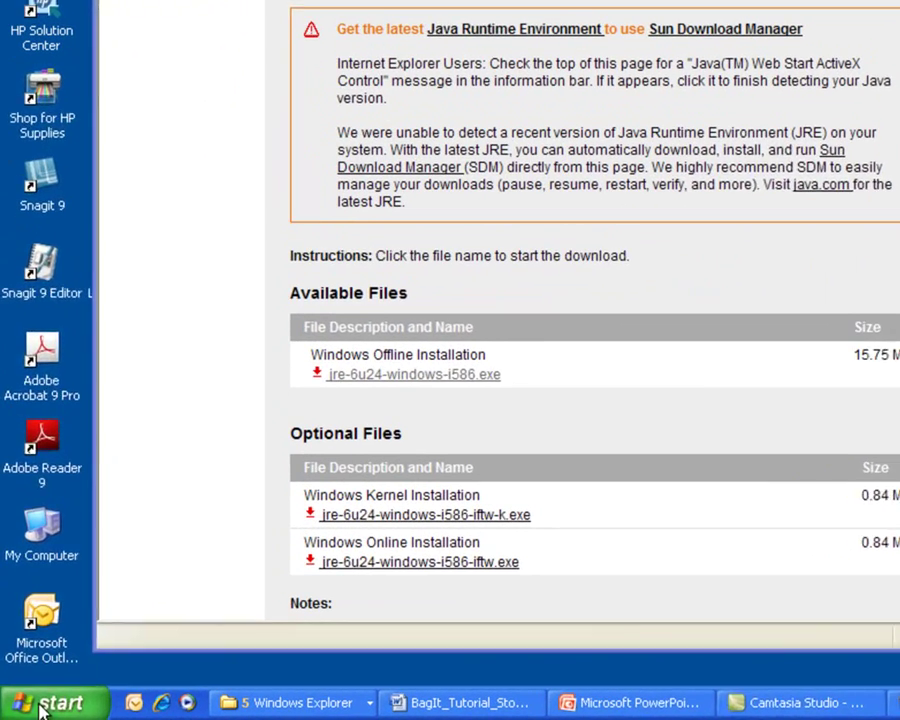
# Step: Open the Java Control Panel from the Windows Control Panel to check the new installation
pyautogui.click(28, 711)
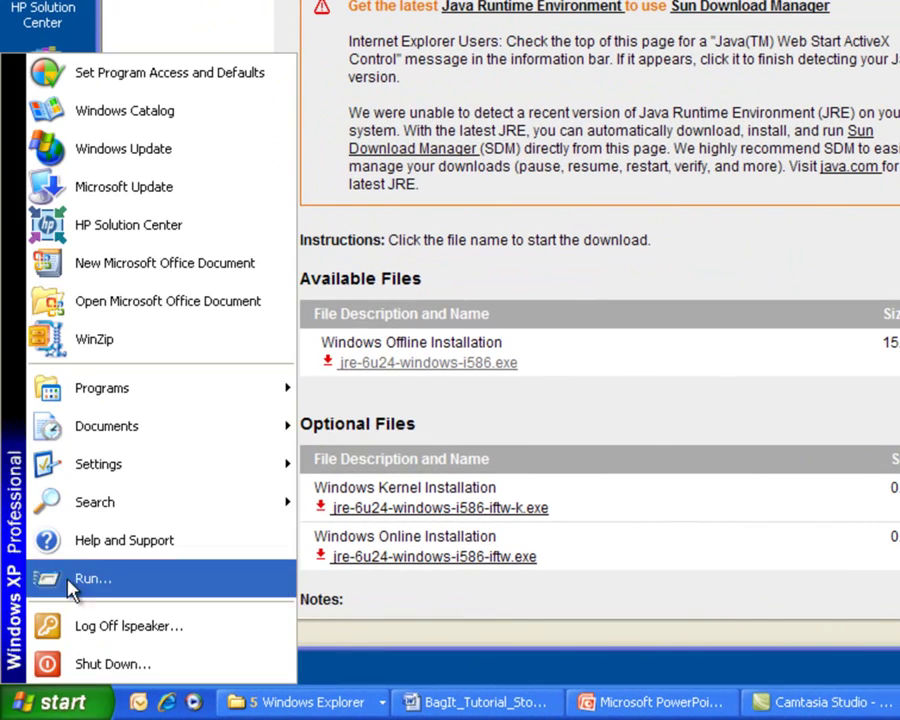
pyautogui.moveTo(258, 480)
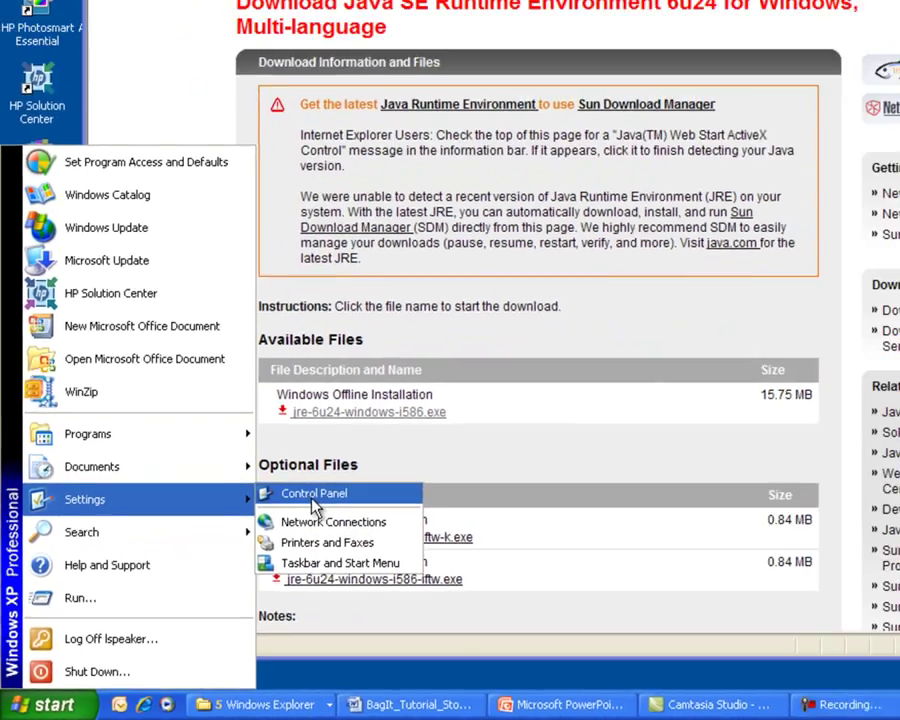
pyautogui.click(345, 458)
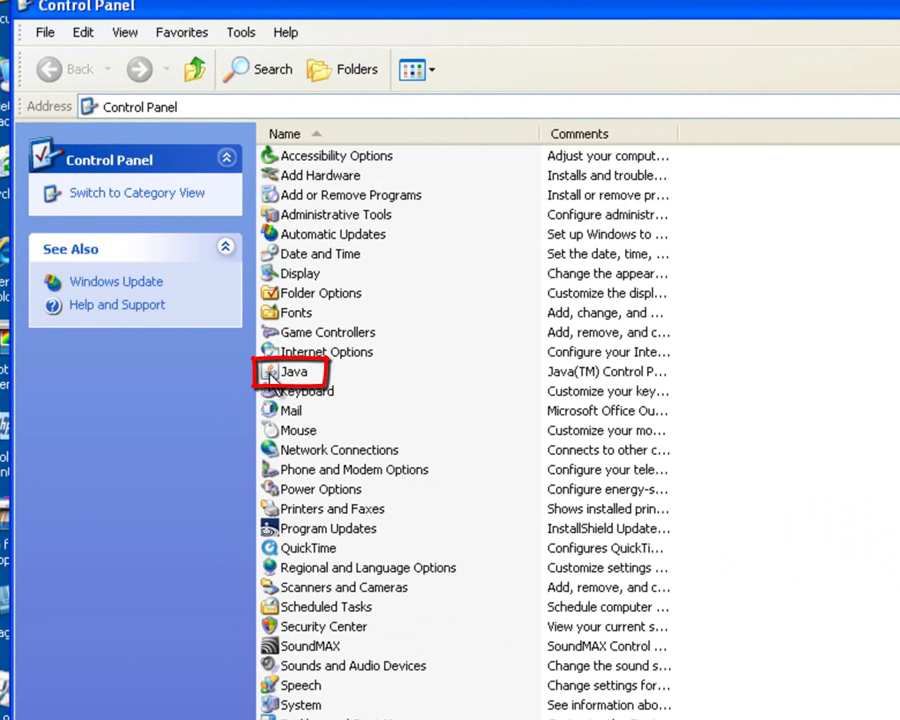
pyautogui.doubleClick(270, 376)
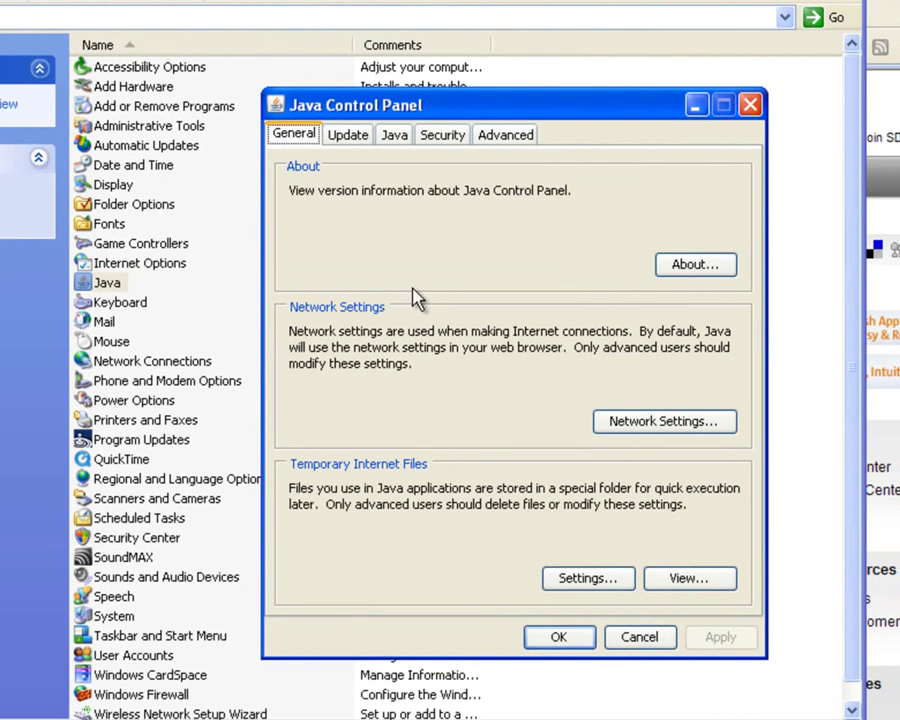
# Step: View the Java runtime versions and widen the Path column to read the full javaw.exe path, then dismiss the settings
pyautogui.click(395, 138)
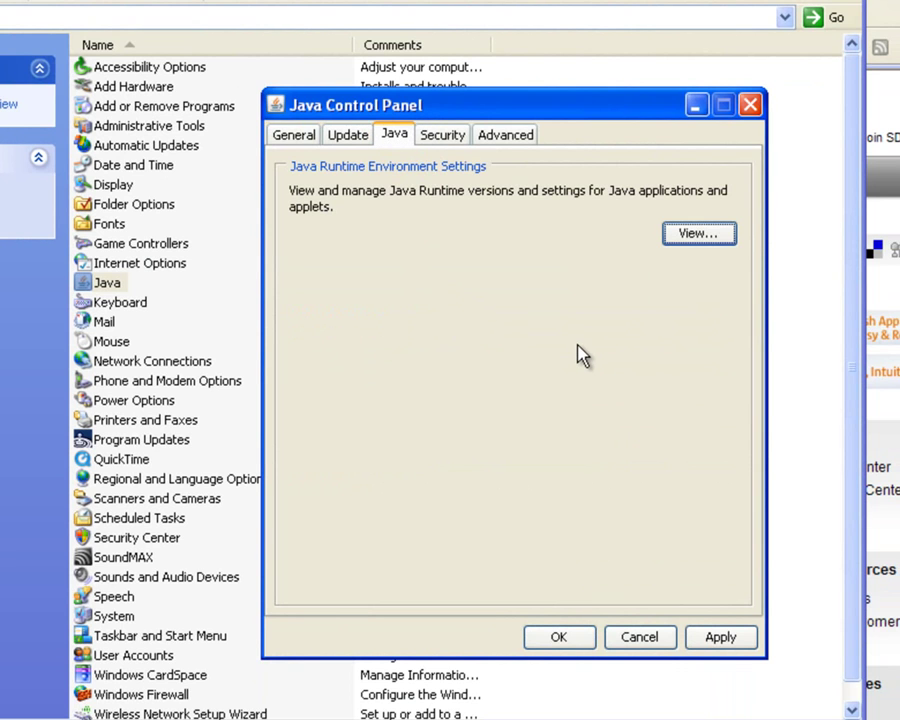
pyautogui.click(697, 236)
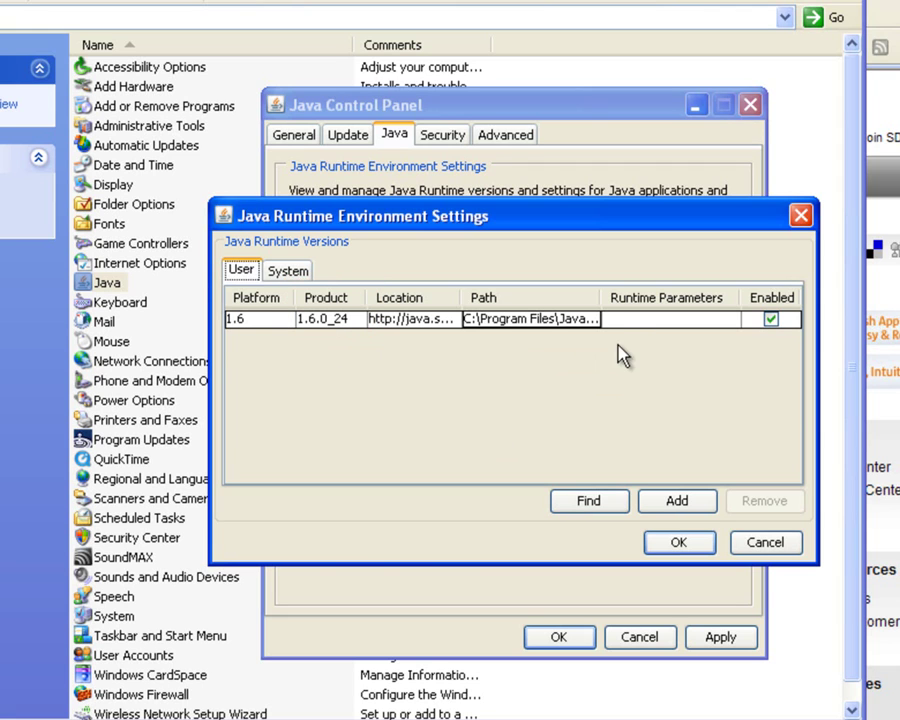
pyautogui.moveTo(601, 297); pyautogui.dragTo(725, 297)
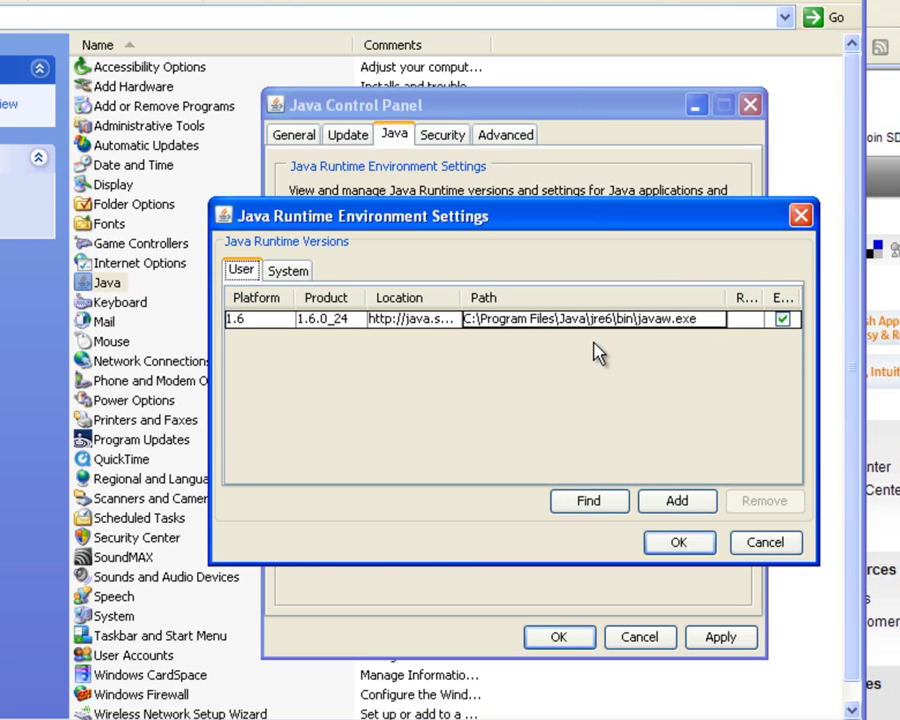
pyautogui.click(765, 543)
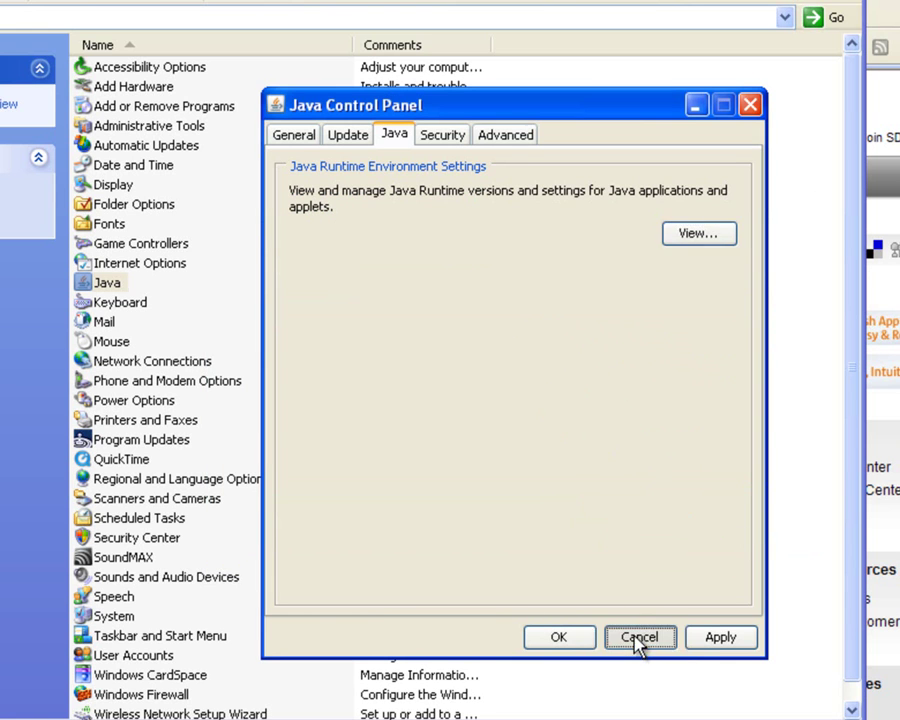
# Step: Close the Java Control Panel, the Windows Control Panel and the browser window with the JRE download page
pyautogui.click(639, 639)
pyautogui.click(737, 4)
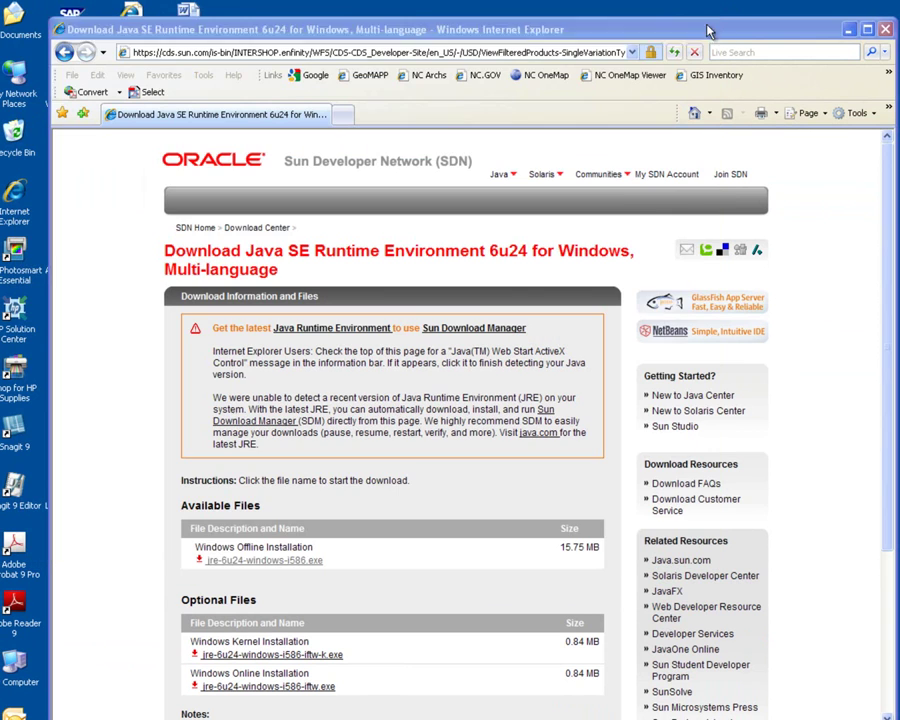
pyautogui.click(886, 29)
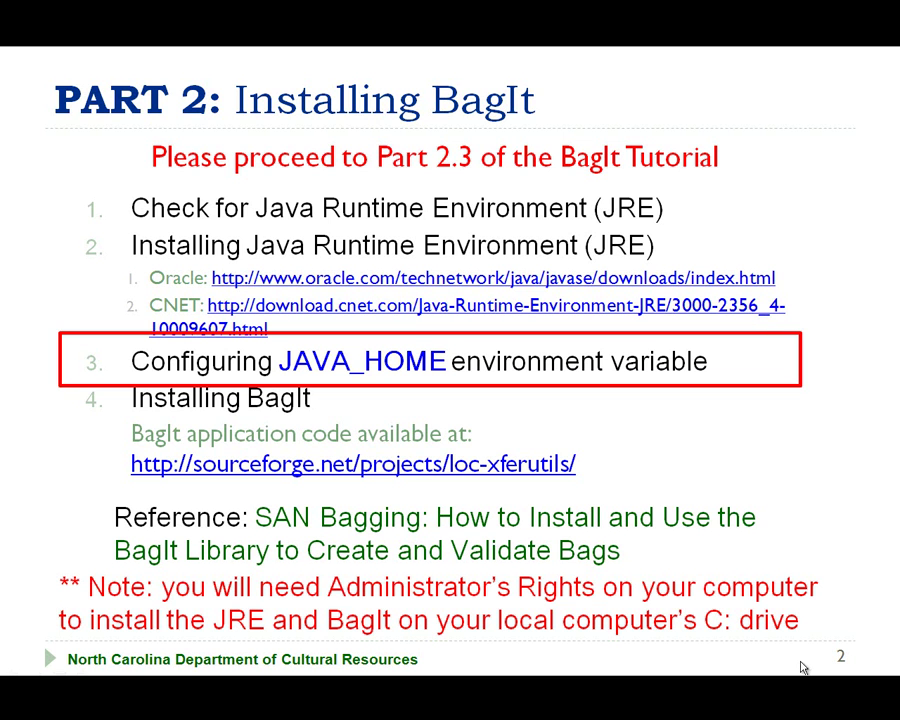
pyautogui.click(864, 656)
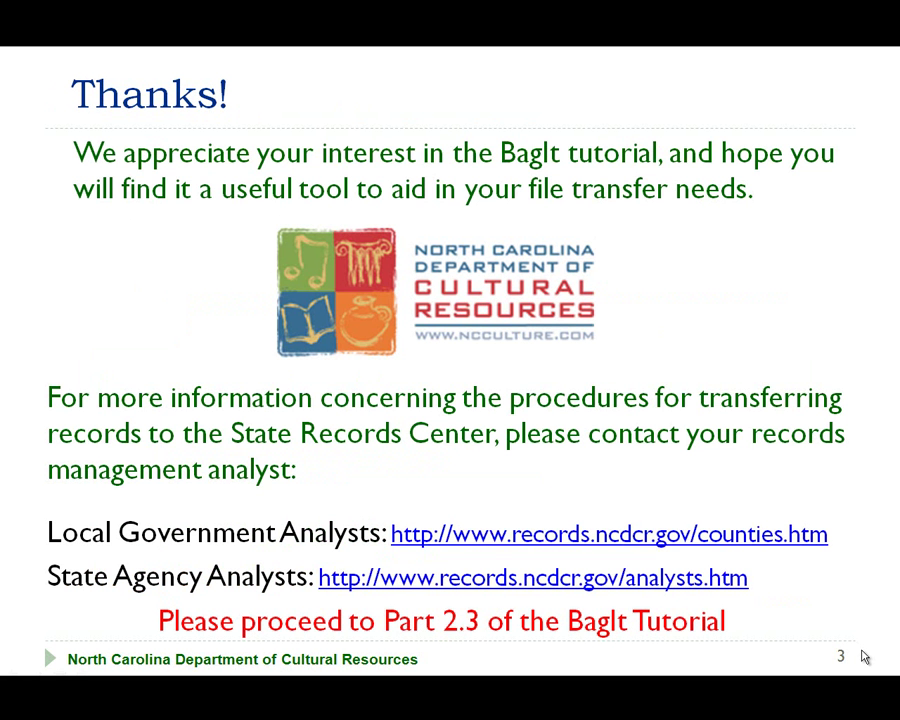